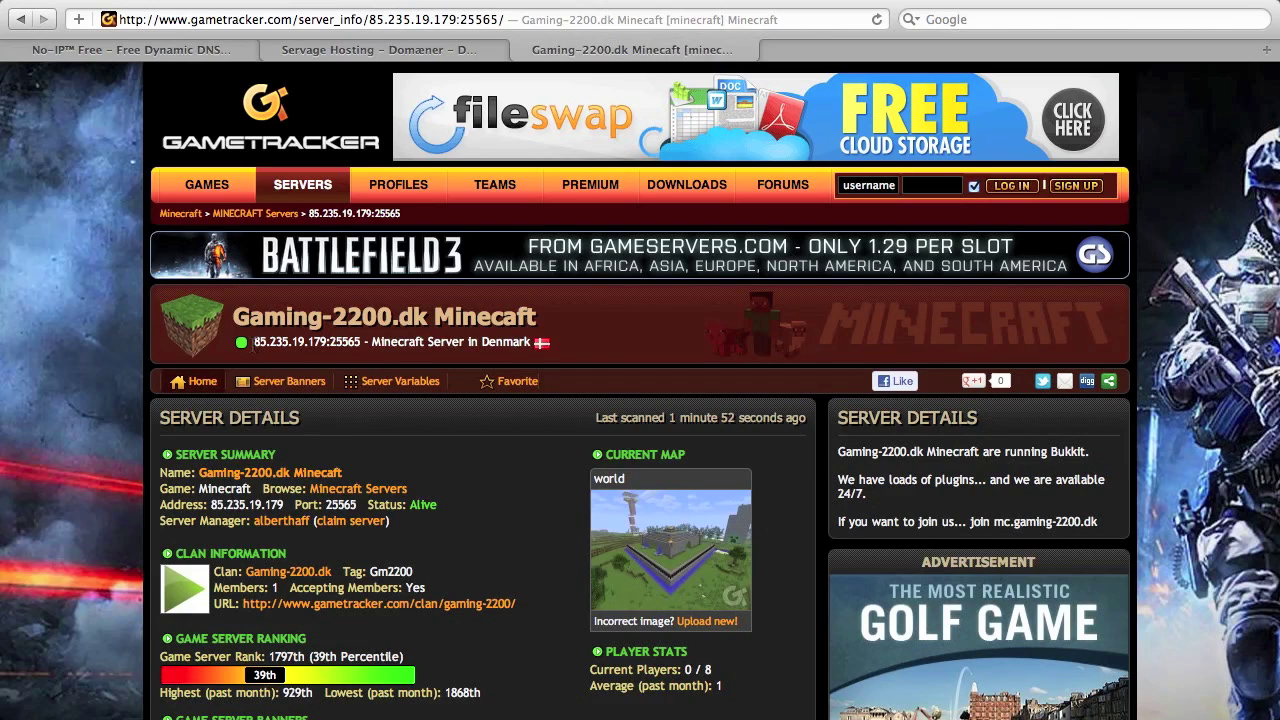
# Select the game server IP 85.235.19.179 in GameTracker and show the alfastudios.net DNS settings.
pyautogui.moveTo(252, 342); pyautogui.dragTo(329, 342)
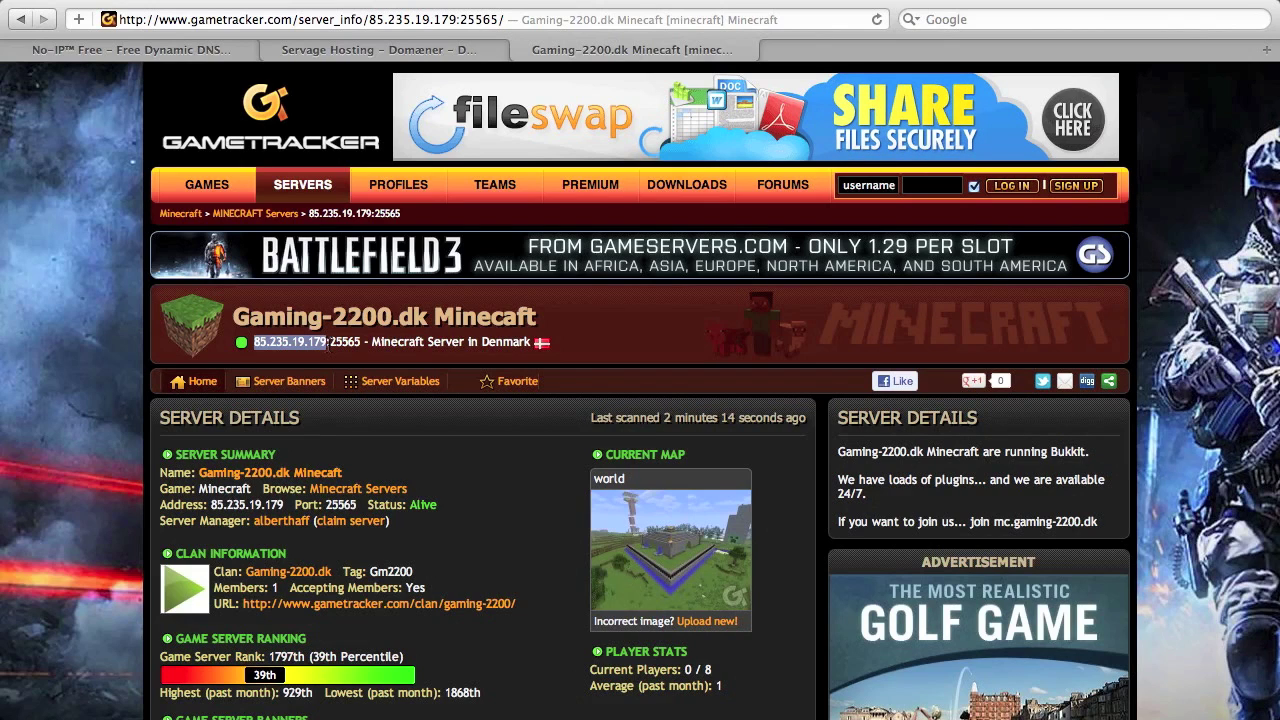
pyautogui.click(408, 50)
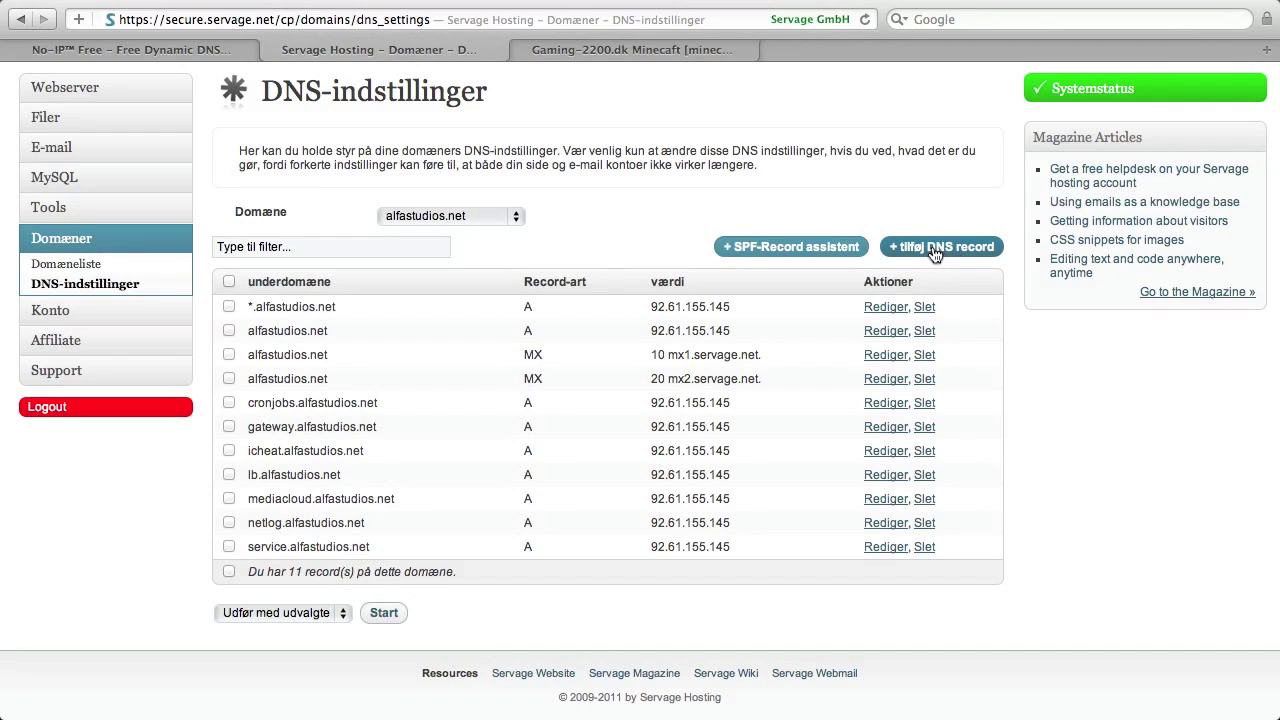
# Start a new DNS record, trying the A and AAAA types before settling on CNAME.
pyautogui.click(934, 250)
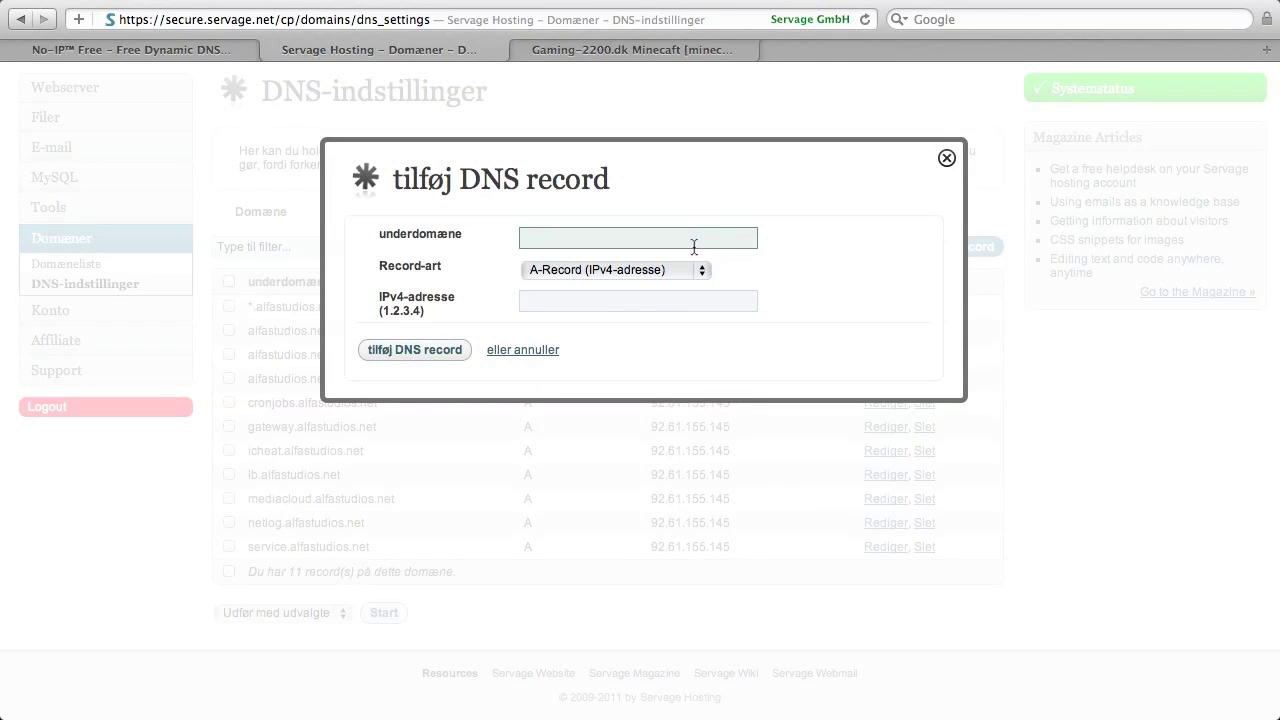
pyautogui.click(660, 271)
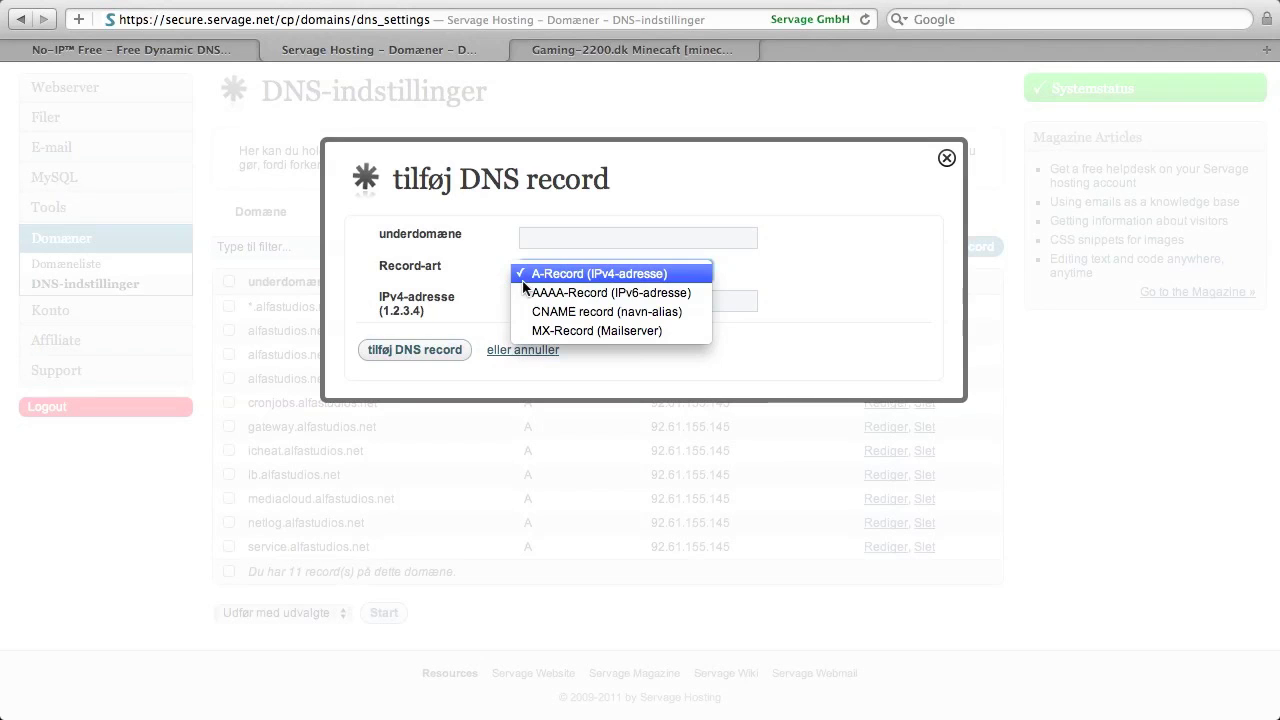
pyautogui.click(609, 274)
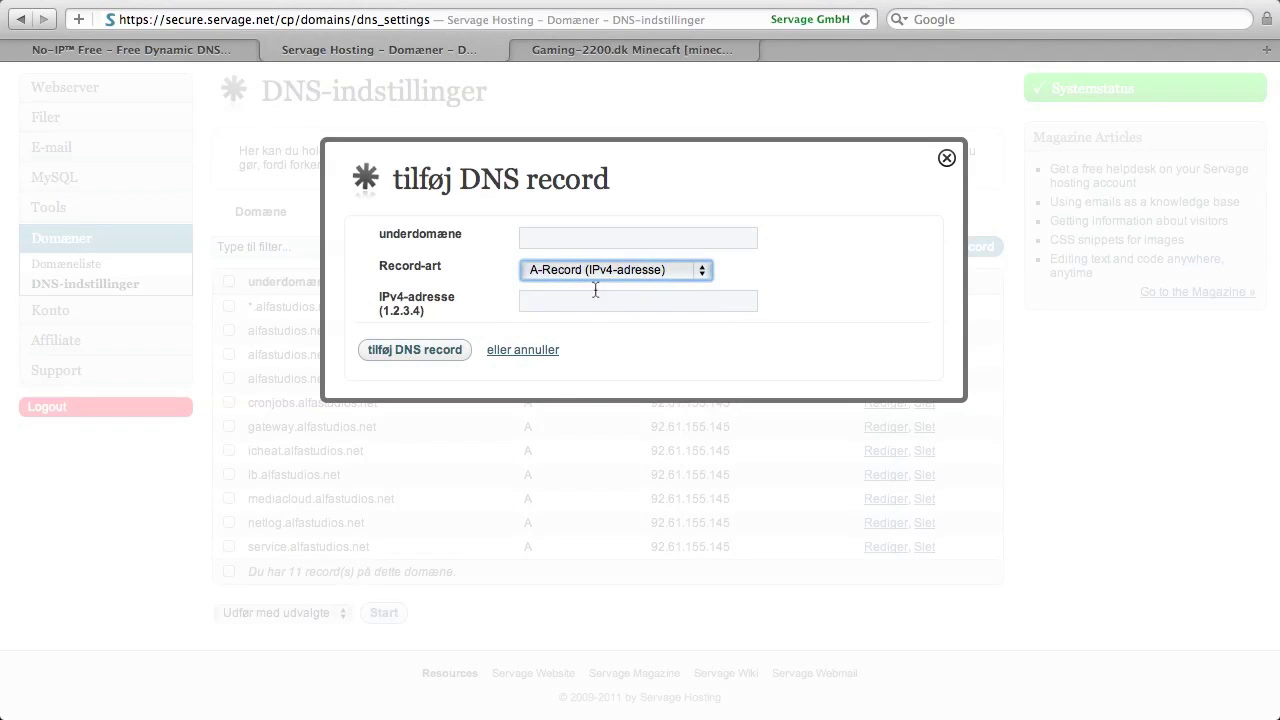
pyautogui.click(575, 300)
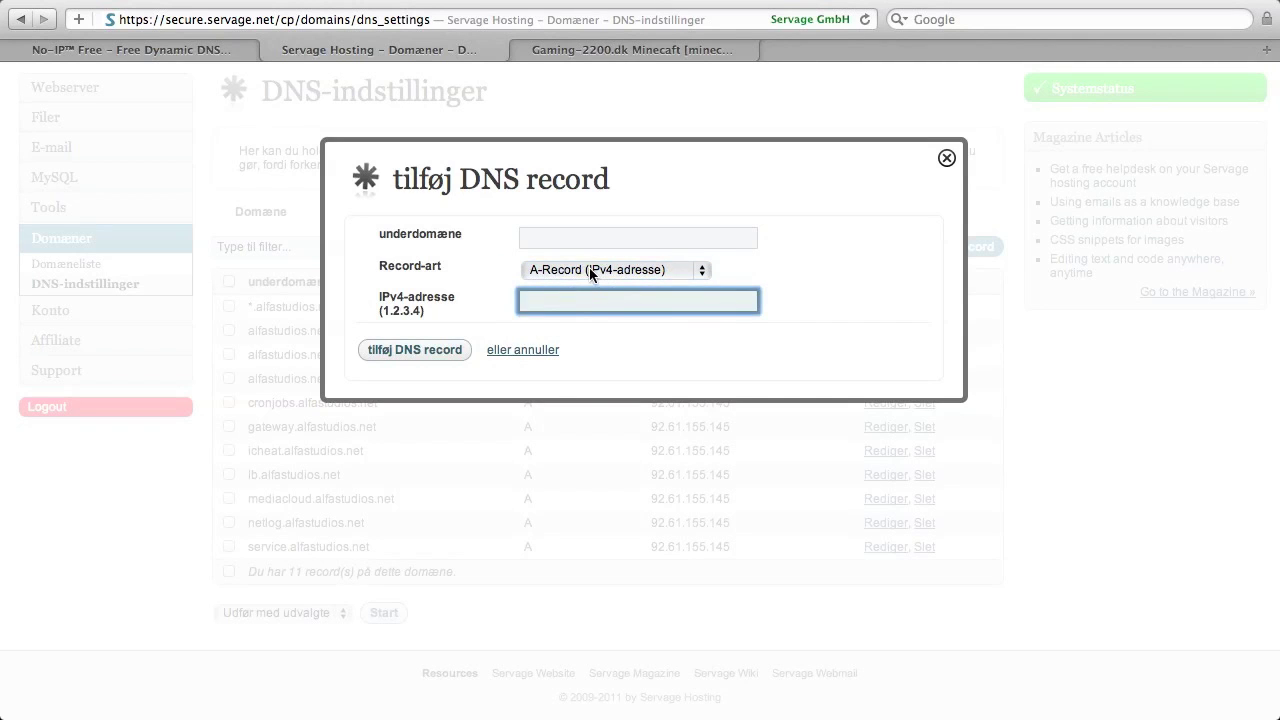
pyautogui.click(589, 268)
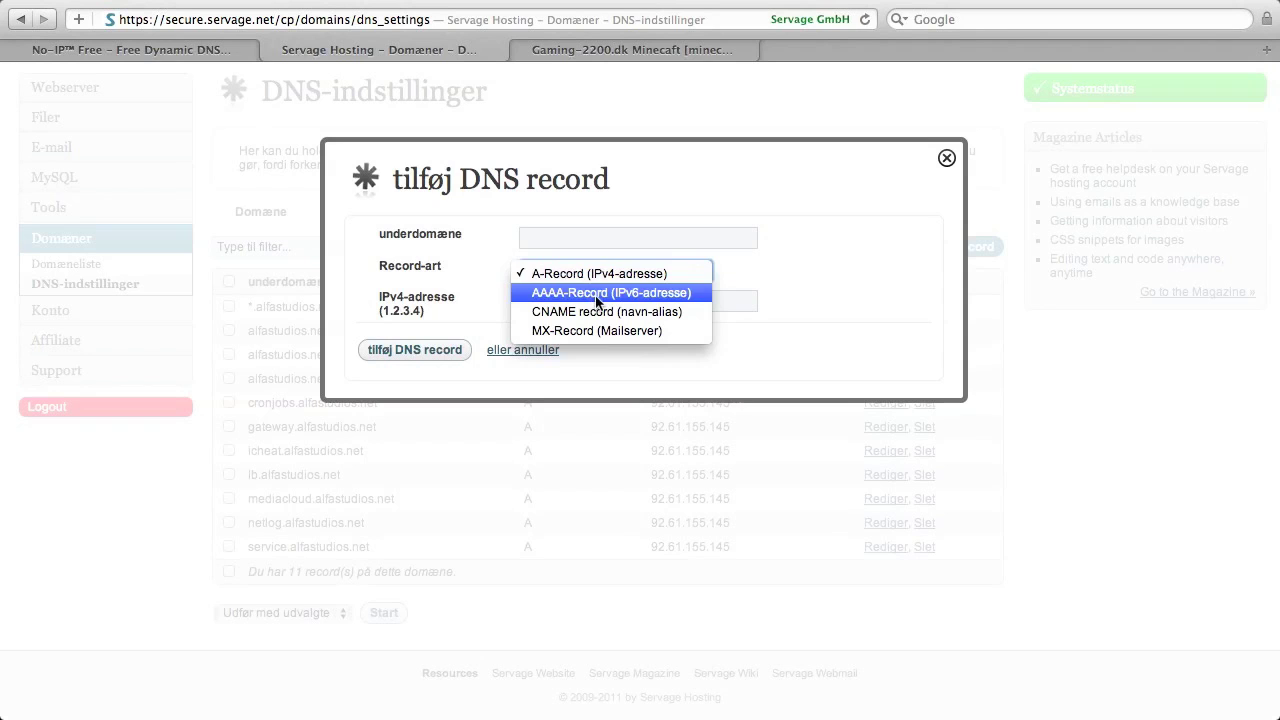
pyautogui.click(596, 293)
pyautogui.click(423, 306)
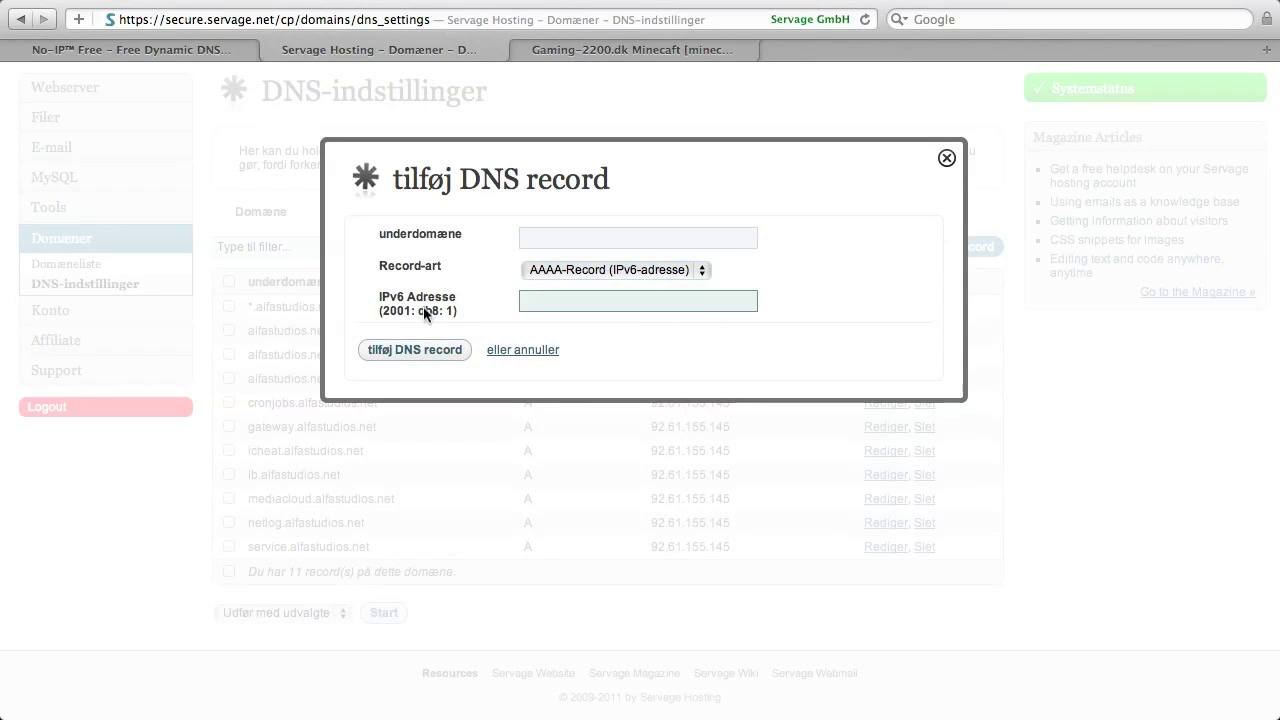
pyautogui.click(612, 270)
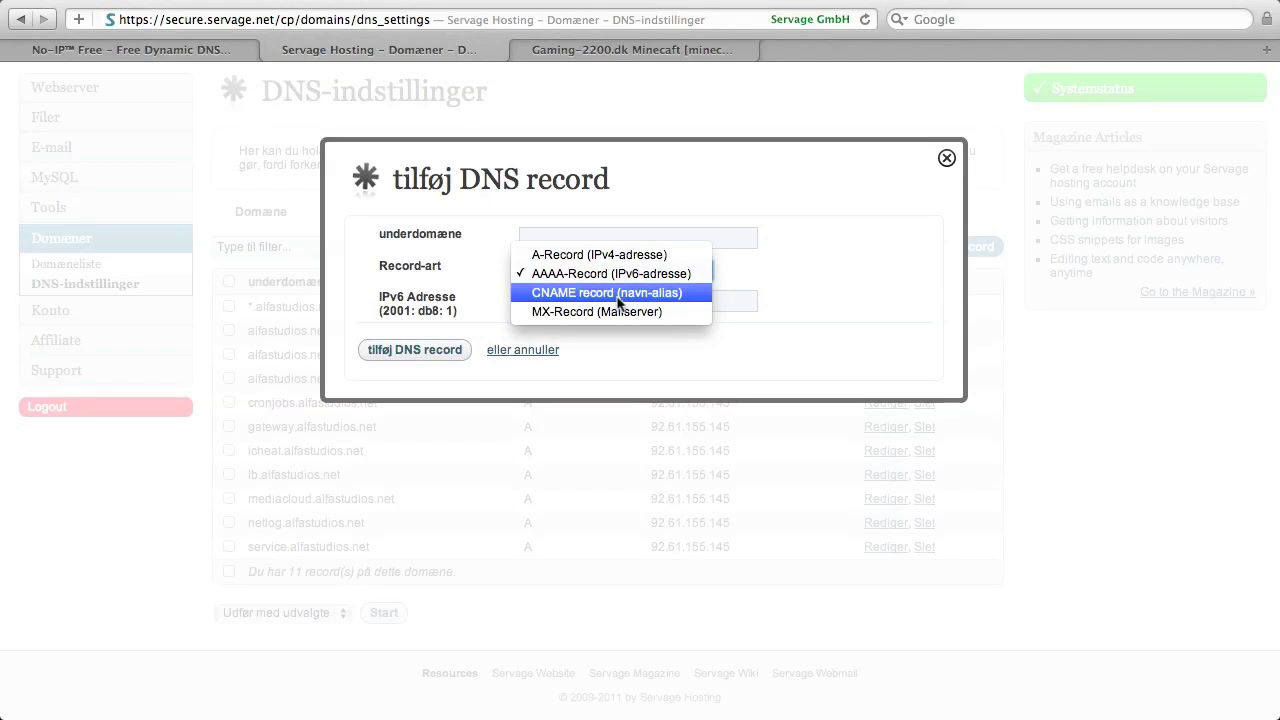
pyautogui.click(619, 294)
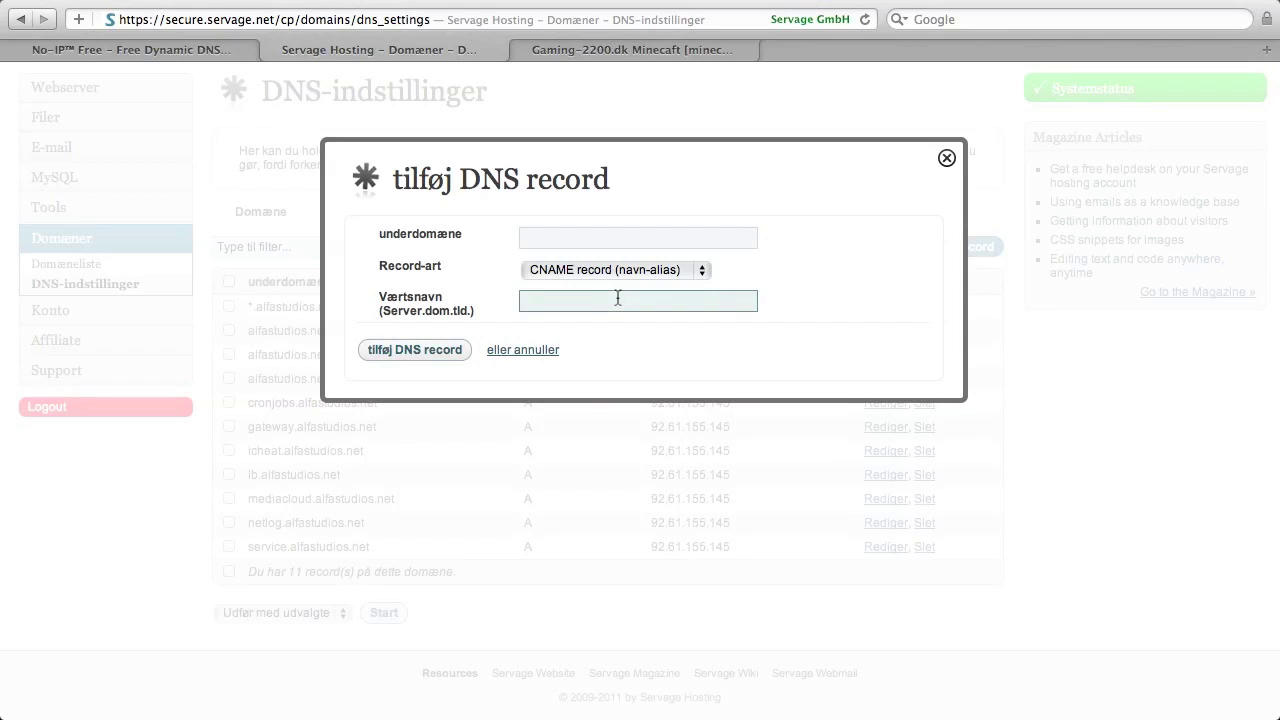
# Enter server-132213.minecraftserver.net as the hostname, then clear the field again.
pyautogui.click(618, 297)
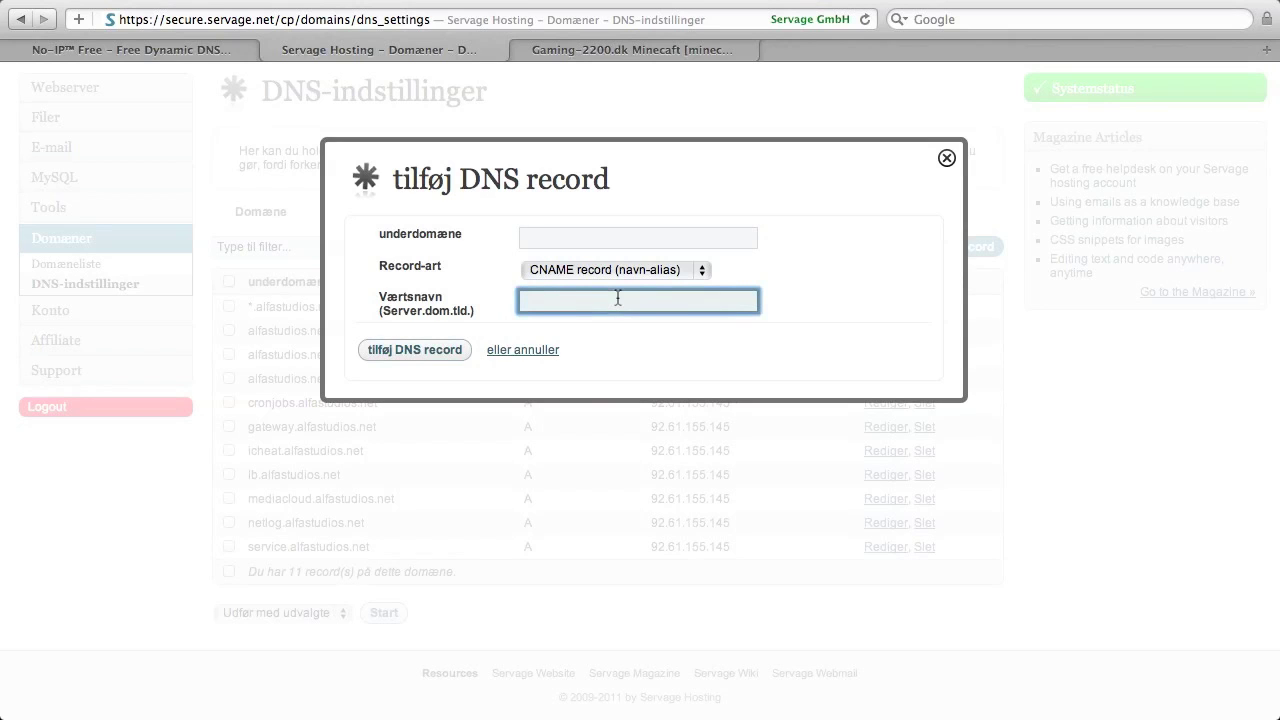
pyautogui.write('server-1322')
pyautogui.write('13.')
pyautogui.write('minecraf')
pyautogui.write('tserver.net')
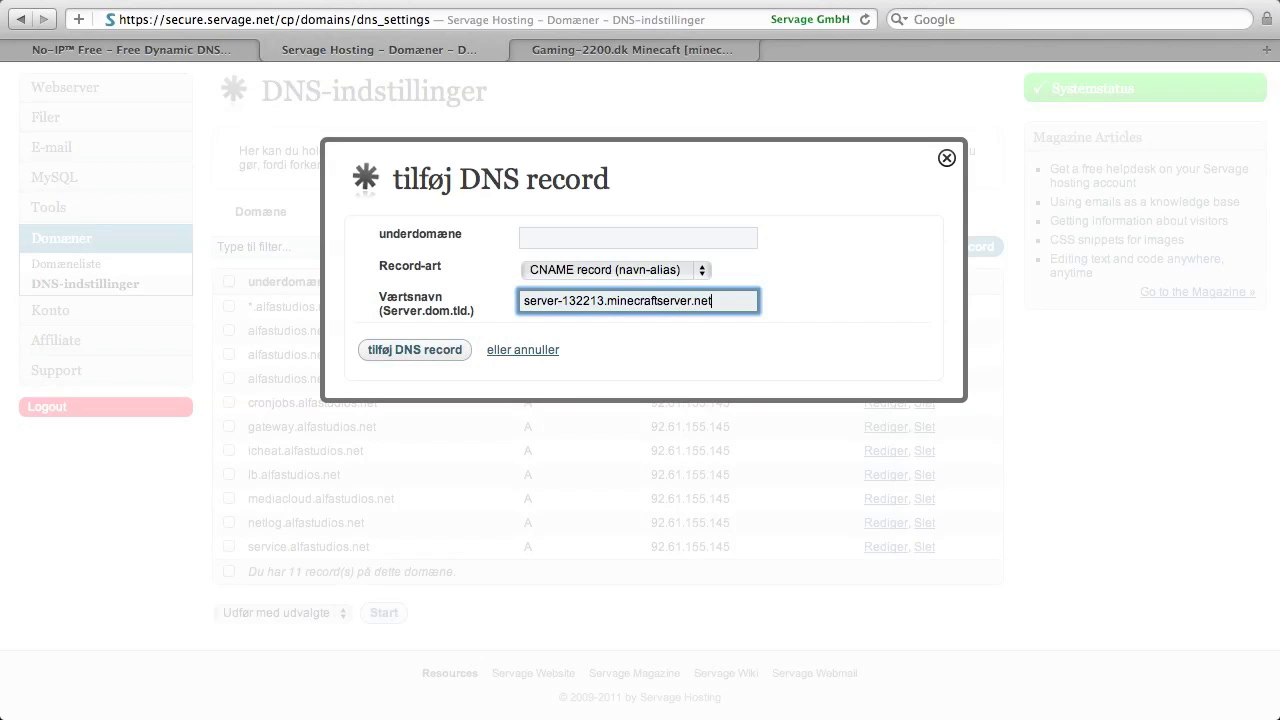
pyautogui.press('super+a')
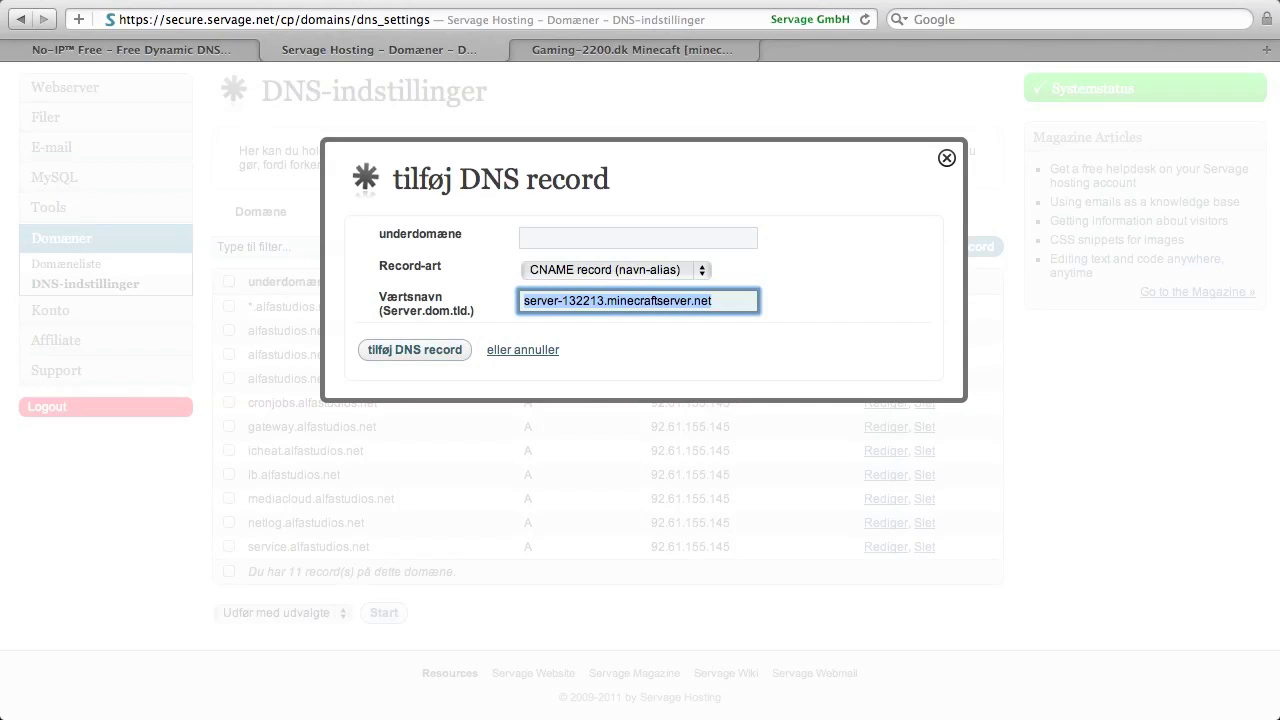
pyautogui.press('BackSpace')
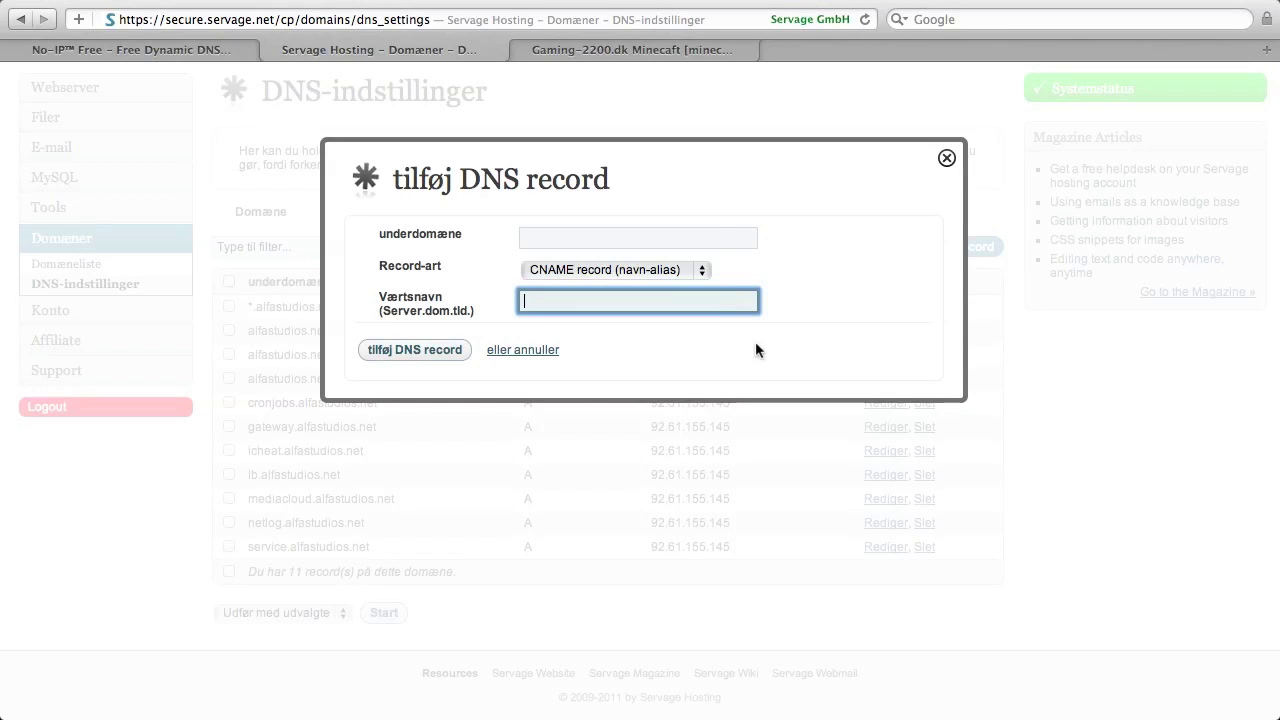
# Switch the record type back to A record with IPv4 address 85.235.19.179.
pyautogui.click(678, 267)
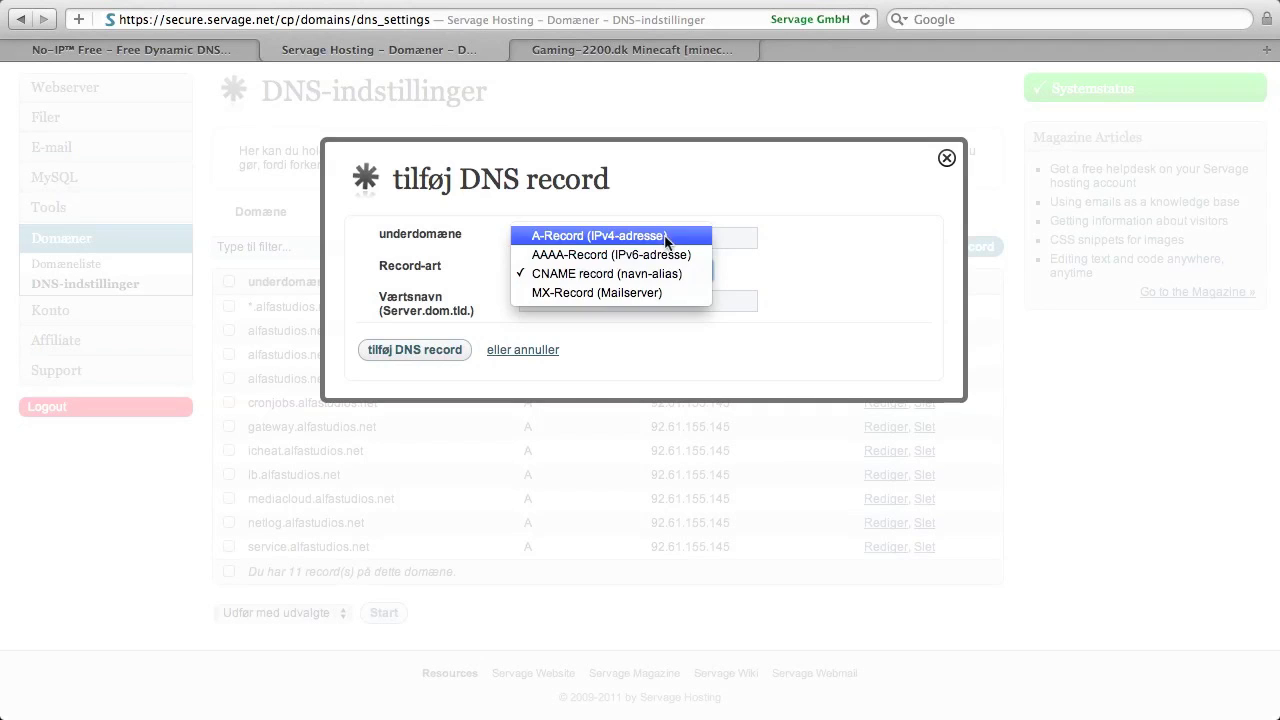
pyautogui.click(665, 235)
pyautogui.click(591, 305)
pyautogui.click(591, 307)
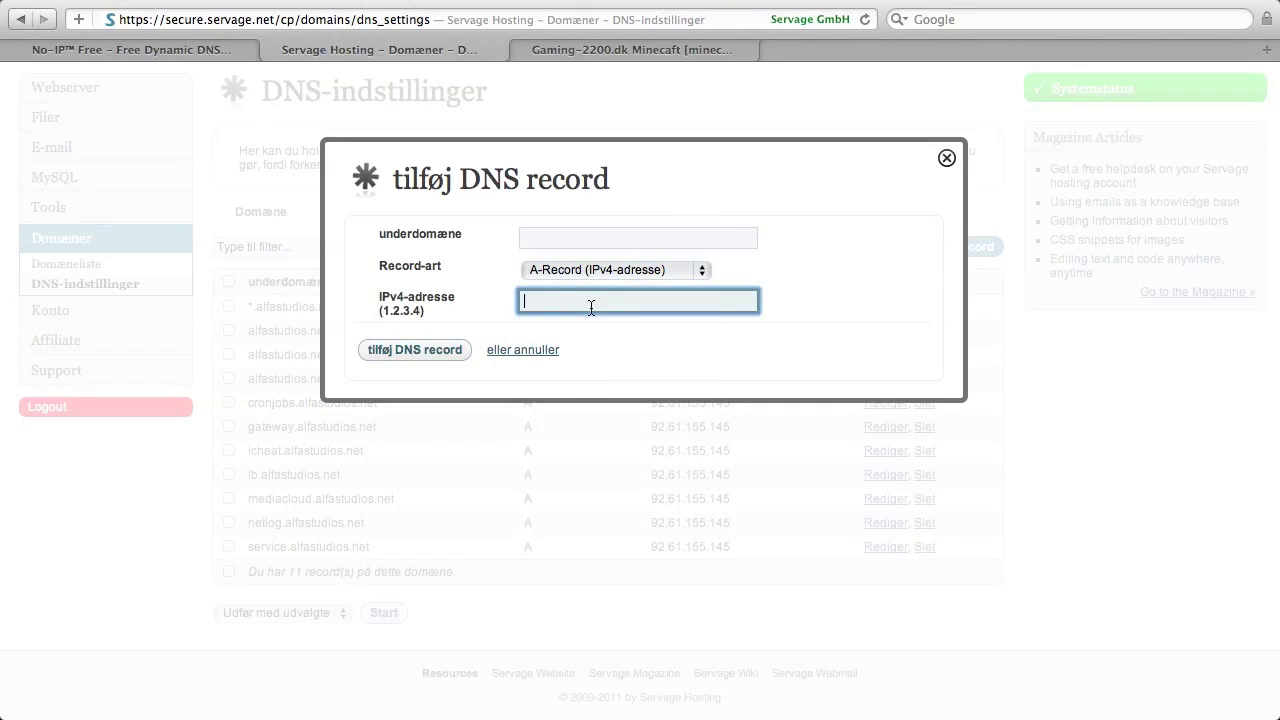
pyautogui.write('85.235.19.179')
pyautogui.tripleClick(591, 305)
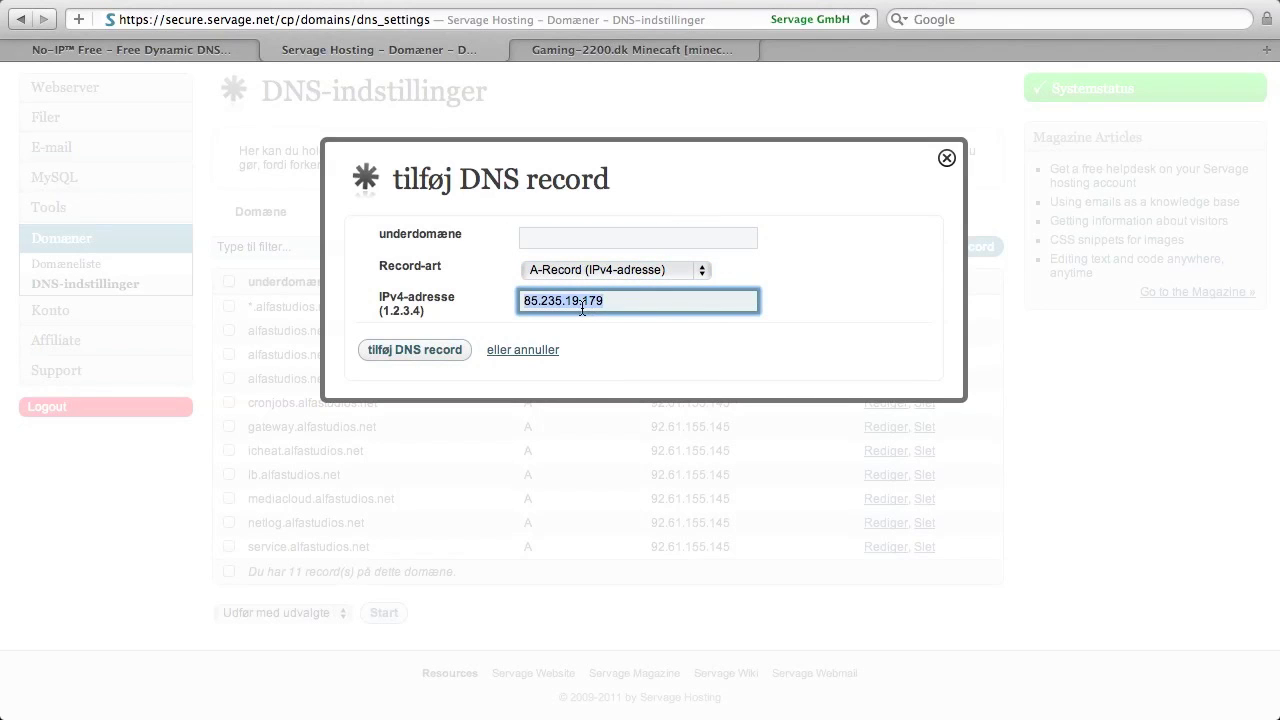
# Set the subdomain to mc, keep the A record type, and add the record.
pyautogui.click(559, 237)
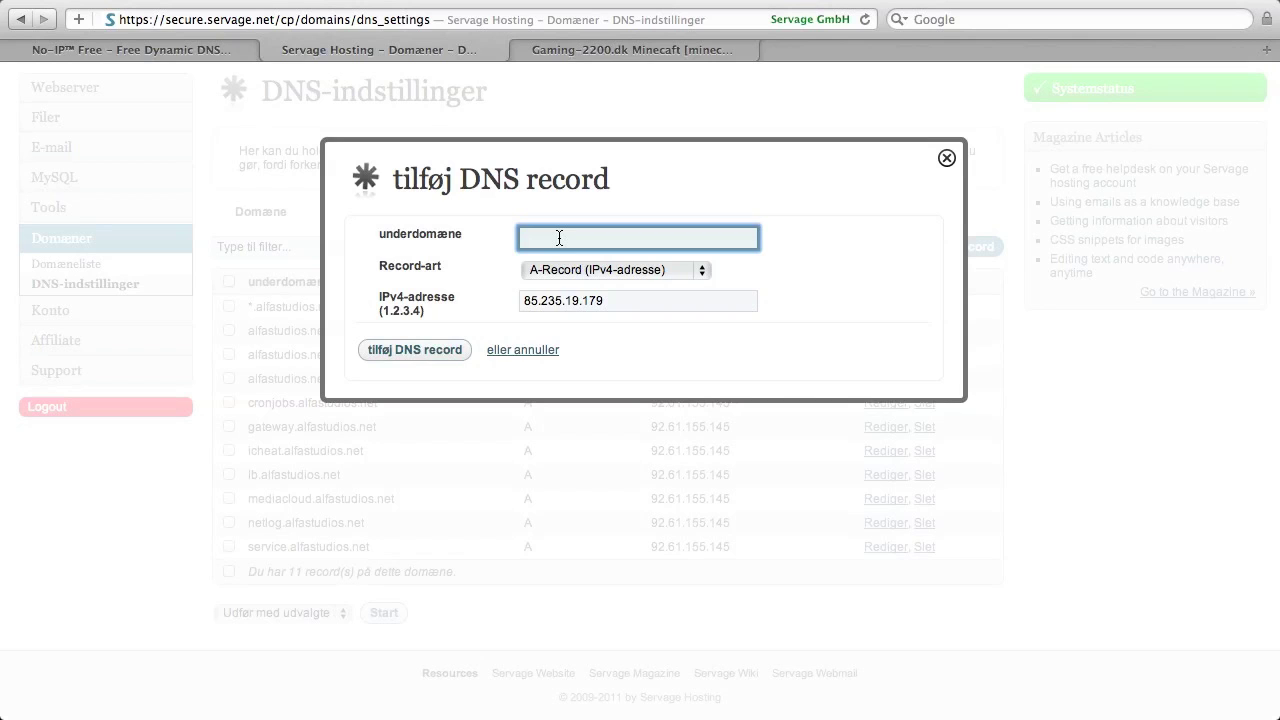
pyautogui.write('mc')
pyautogui.click(614, 298)
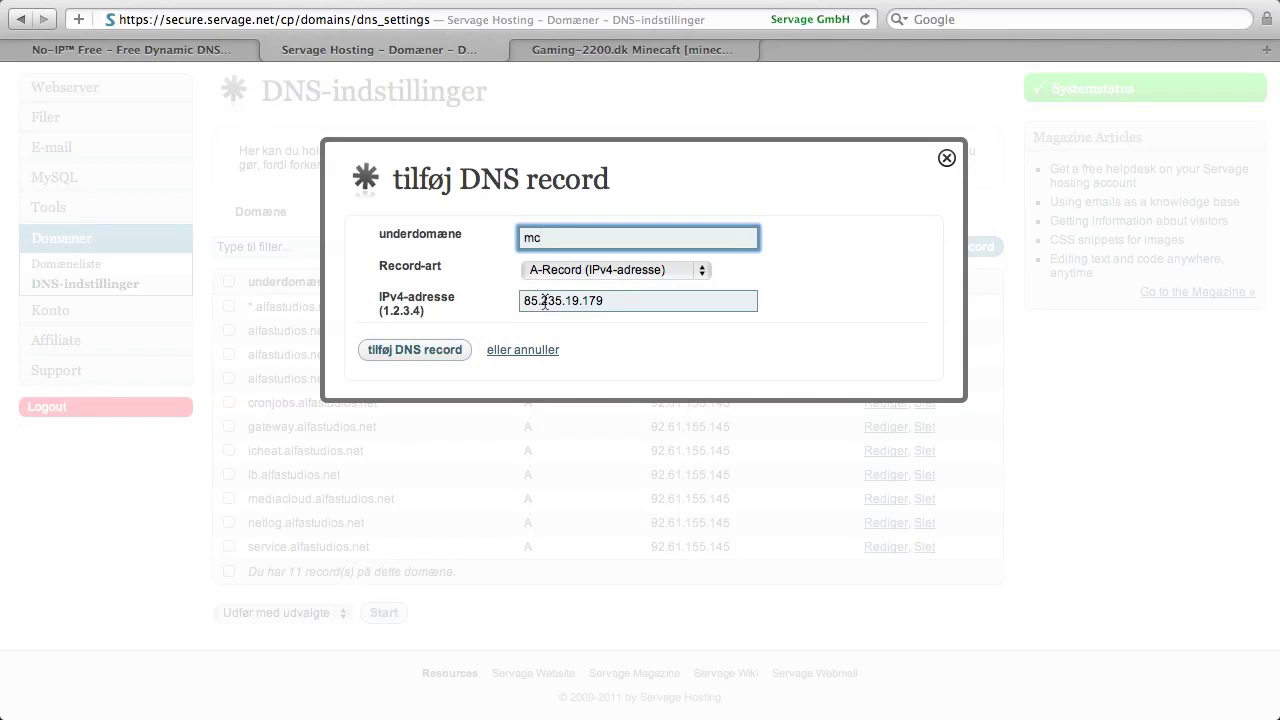
pyautogui.press('Tab')
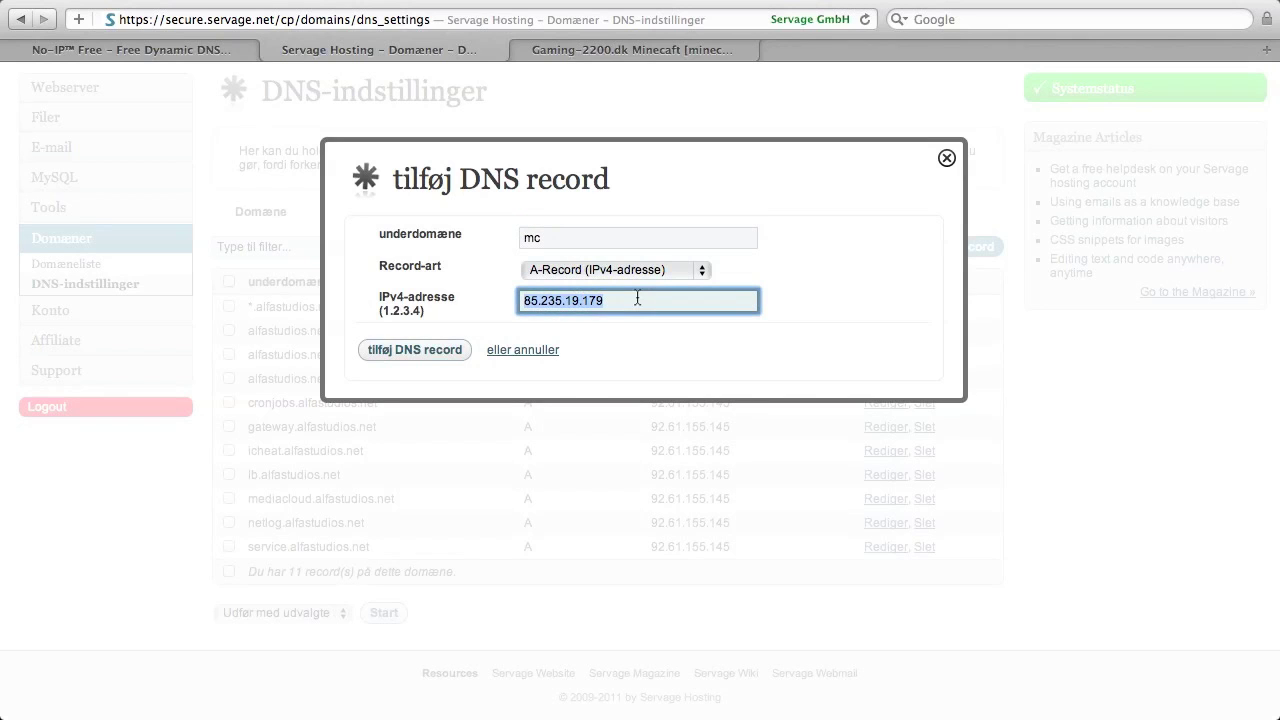
pyautogui.click(648, 270)
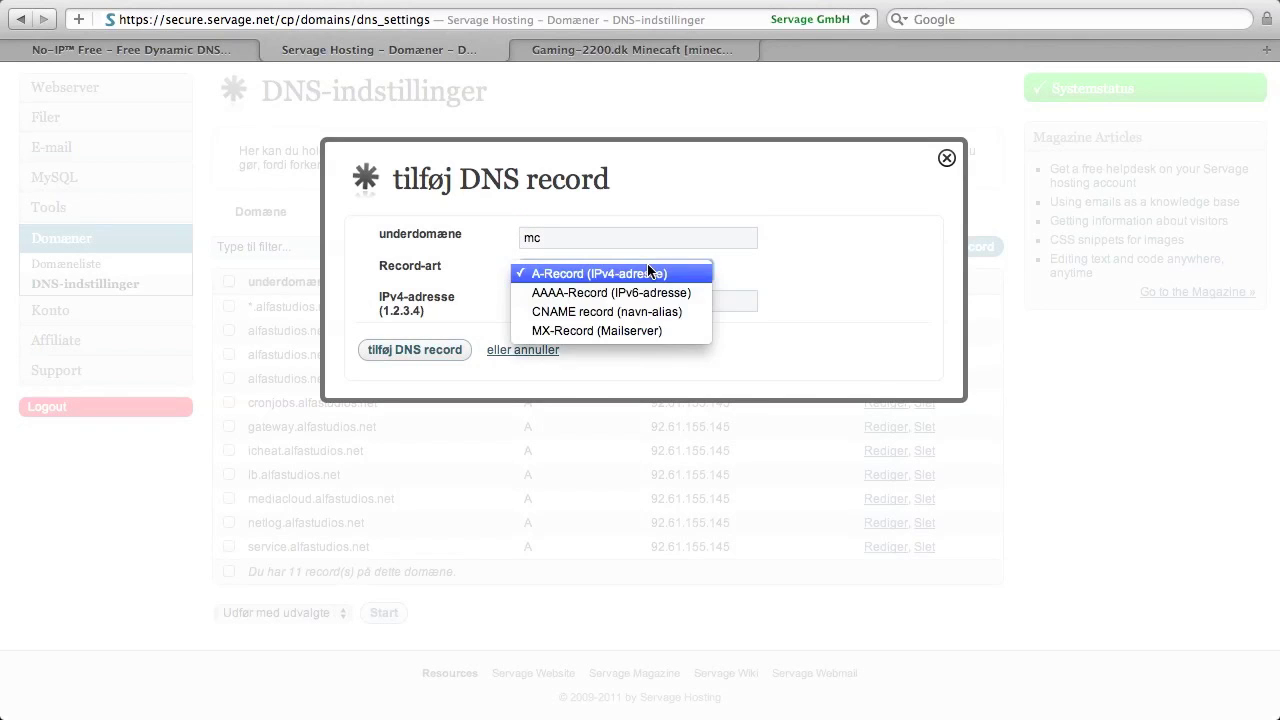
pyautogui.click(735, 275)
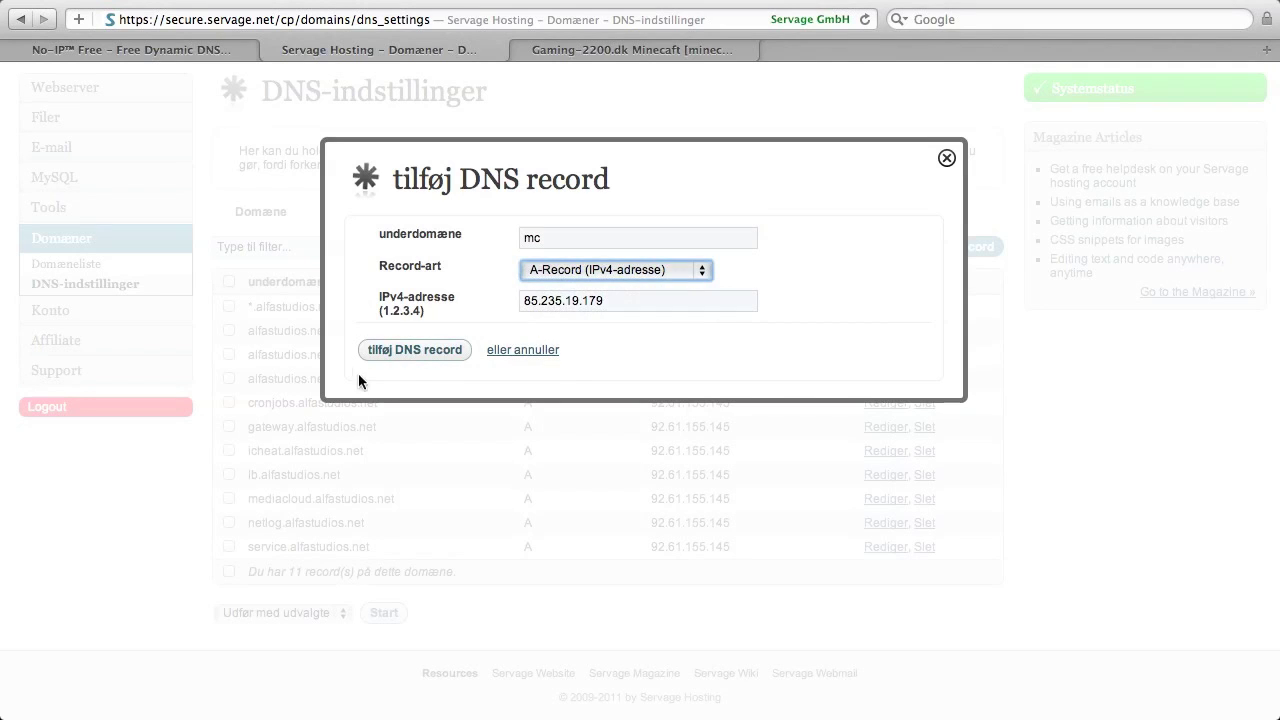
pyautogui.click(410, 352)
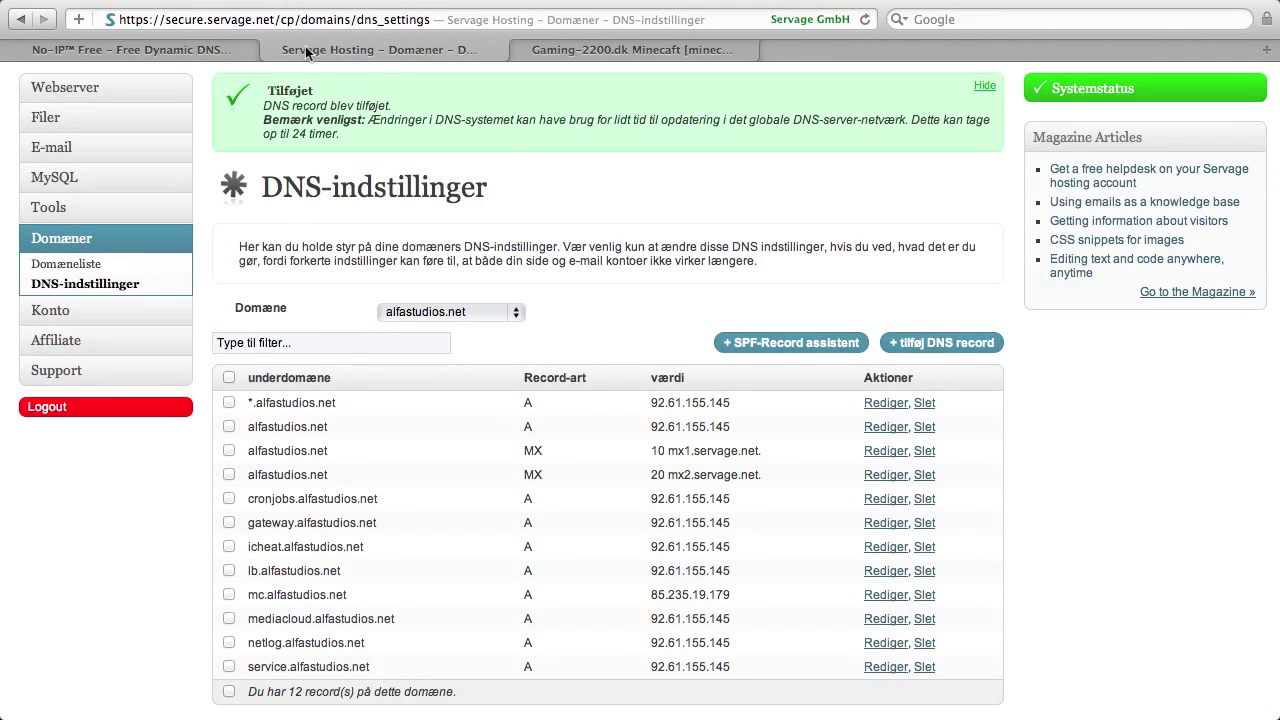
# Start another DNS record with CNAME as the record type.
pyautogui.doubleClick(322, 133)
pyautogui.click(322, 133)
pyautogui.doubleClick(322, 133)
pyautogui.click(975, 345)
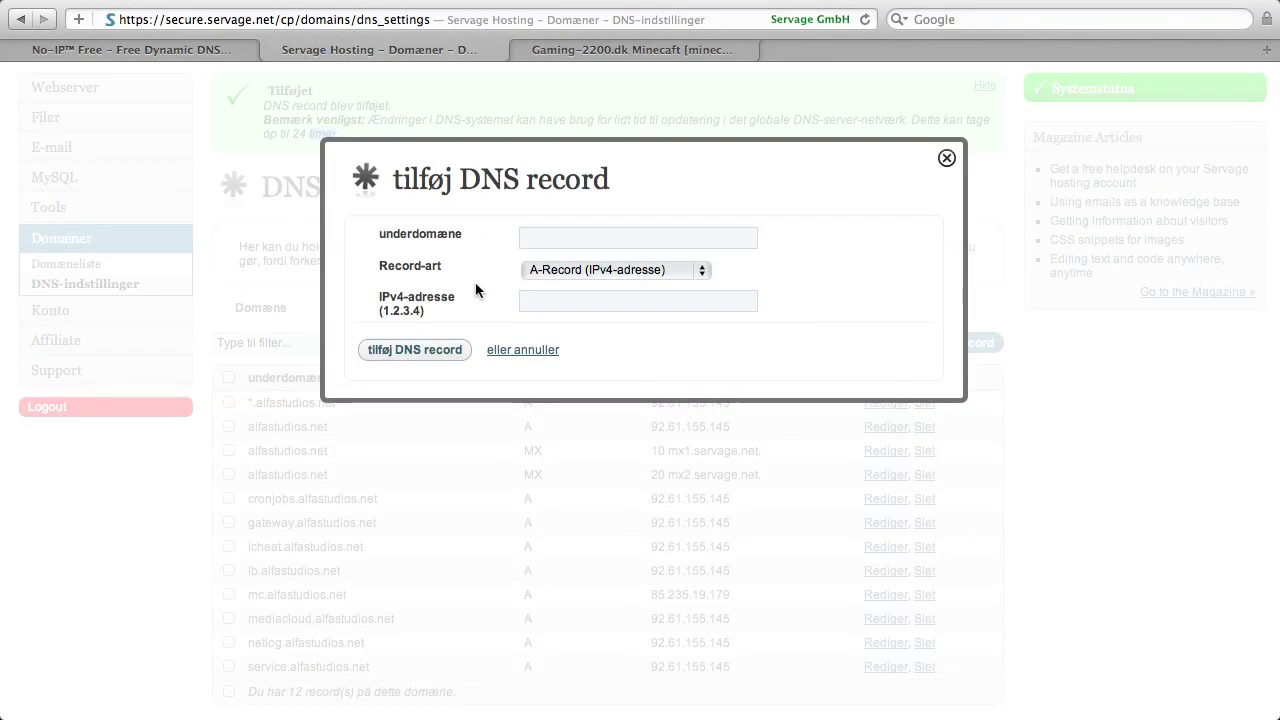
pyautogui.click(581, 275)
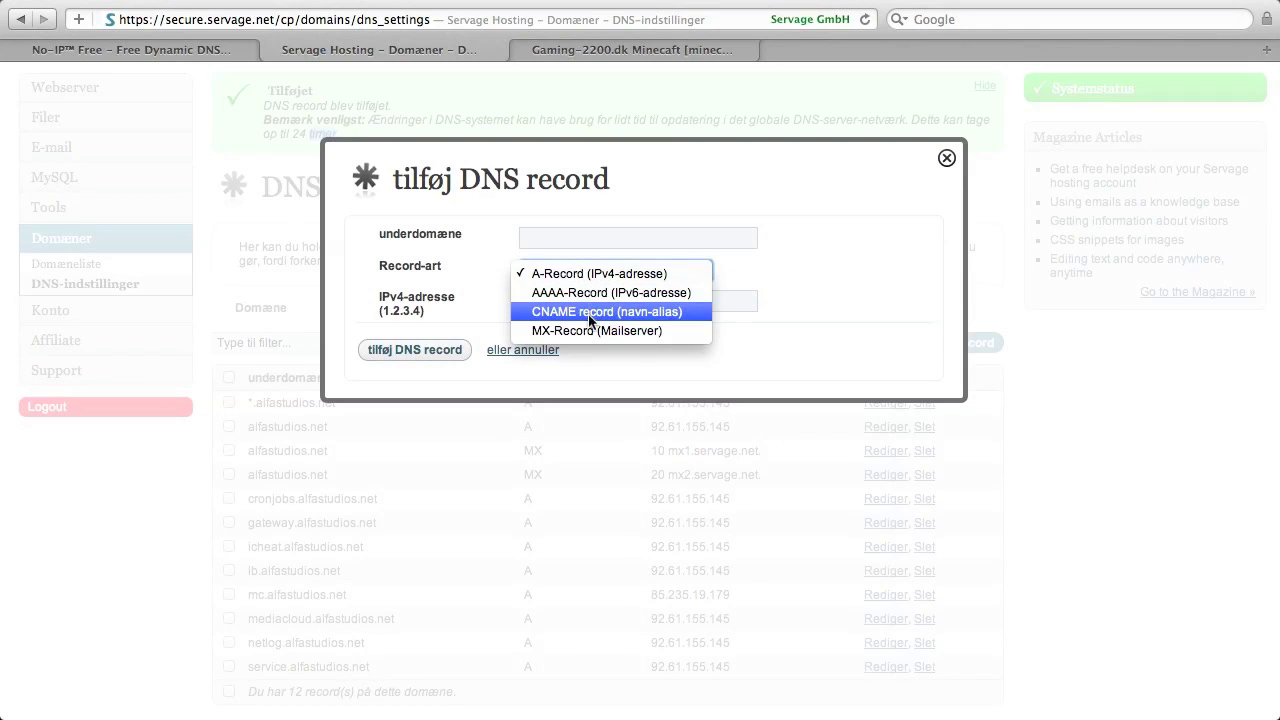
pyautogui.click(590, 316)
# Point subdomain mc2 to hostname mc.gaming-2200.dk and add the CNAME record.
pyautogui.click(590, 305)
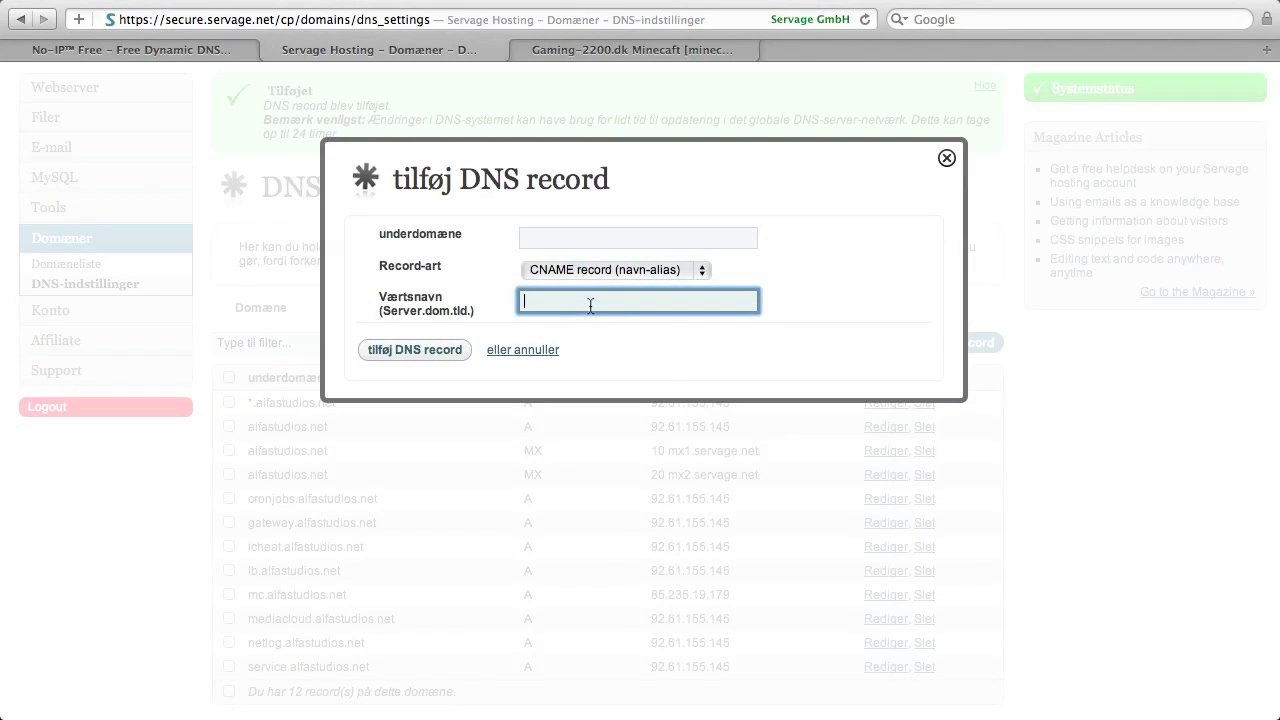
pyautogui.write('mc.ga')
pyautogui.write('ming-220')
pyautogui.write('0.dk')
pyautogui.doubleClick(552, 304)
pyautogui.click(559, 235)
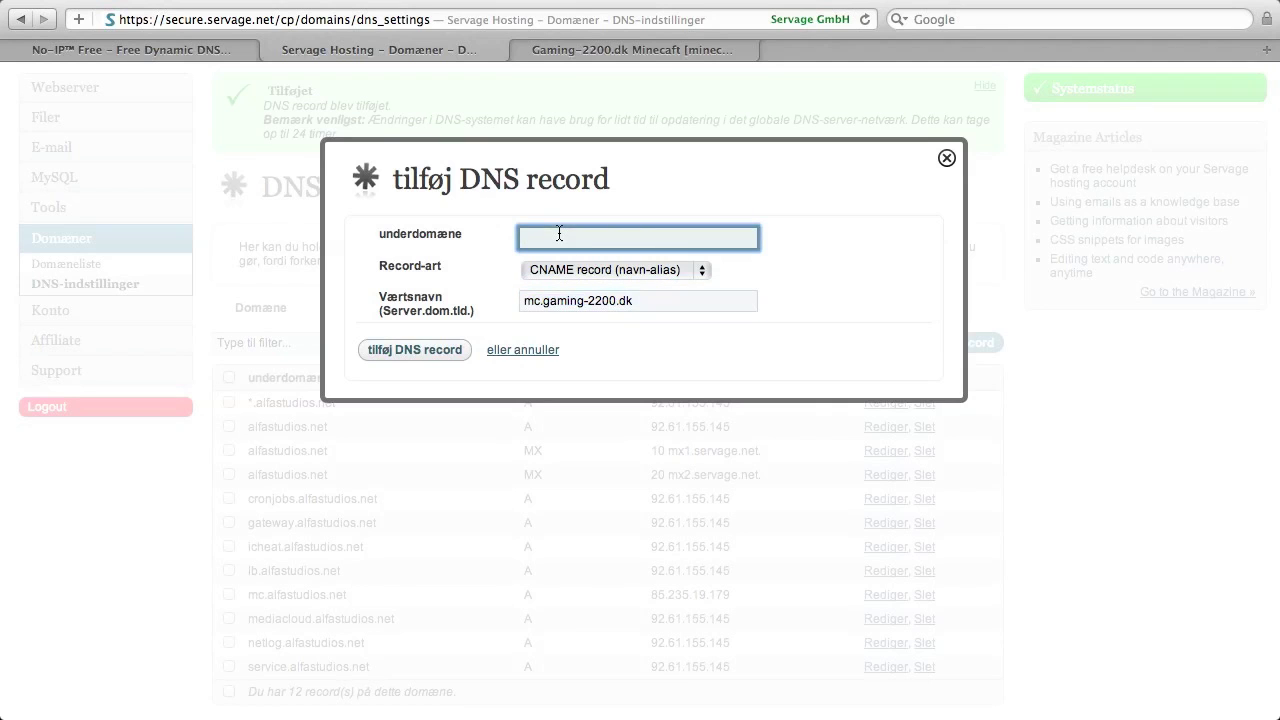
pyautogui.write('mc2')
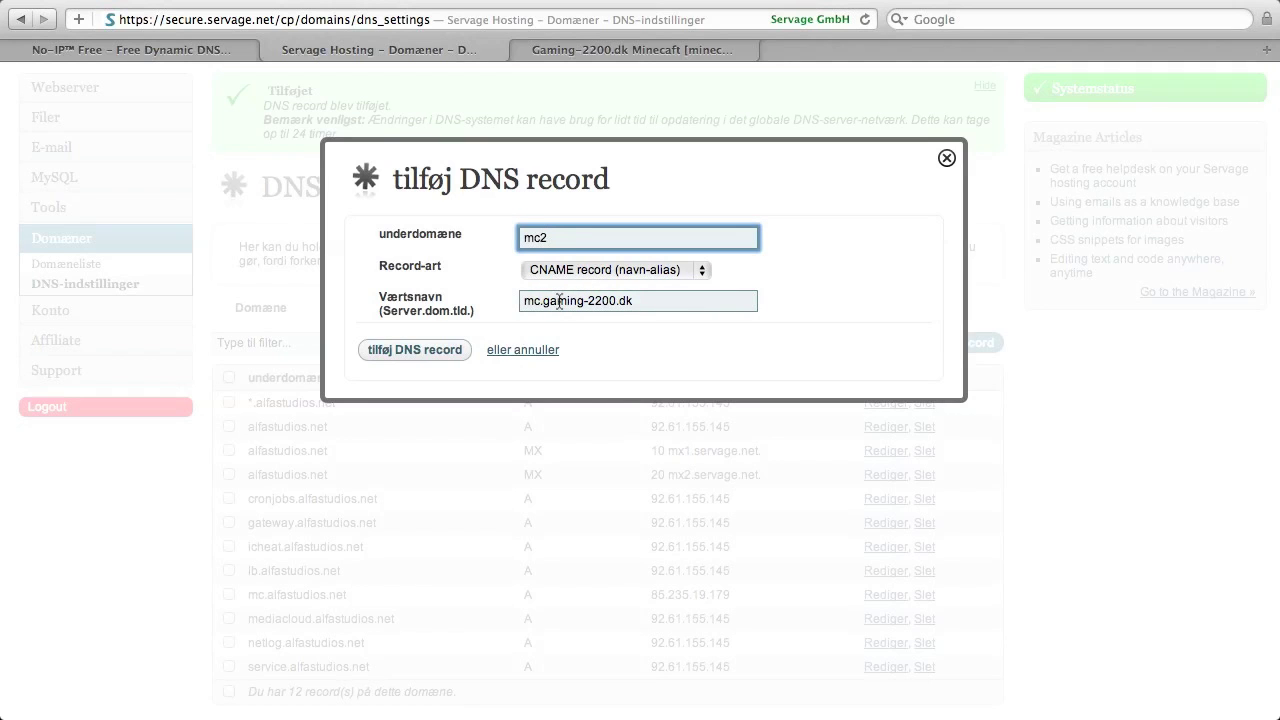
pyautogui.doubleClick(559, 301)
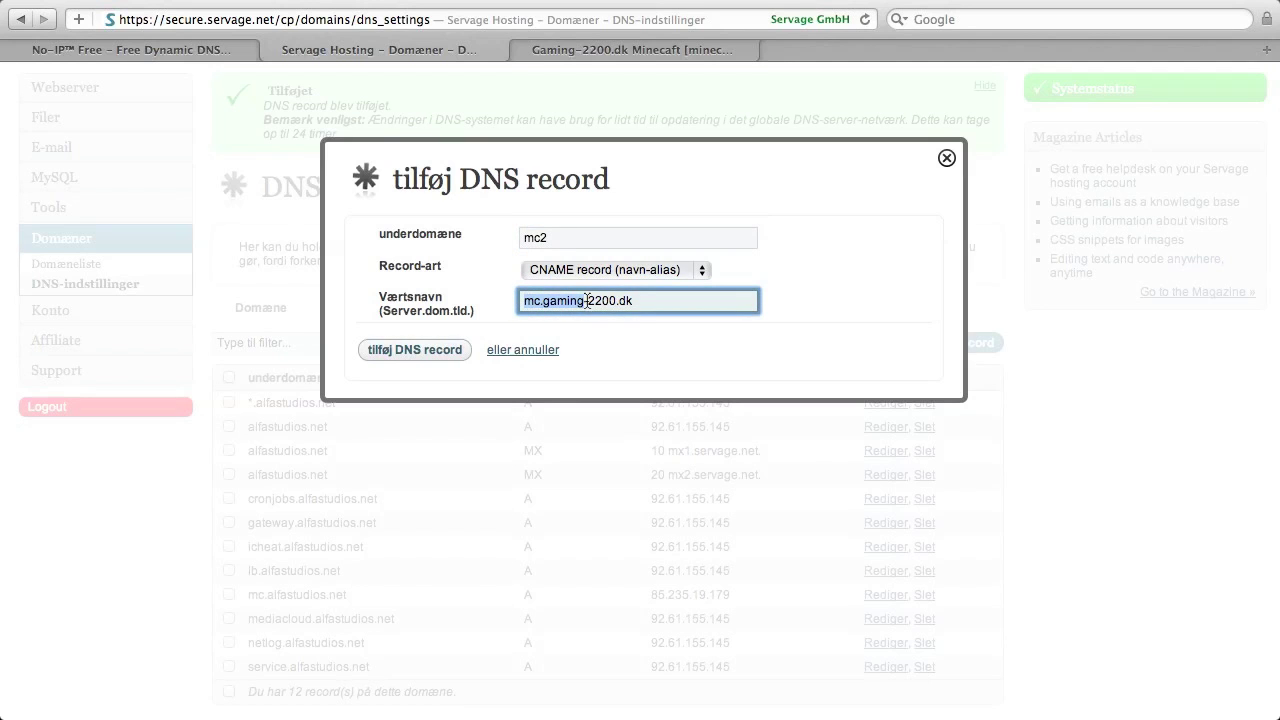
pyautogui.click(620, 301)
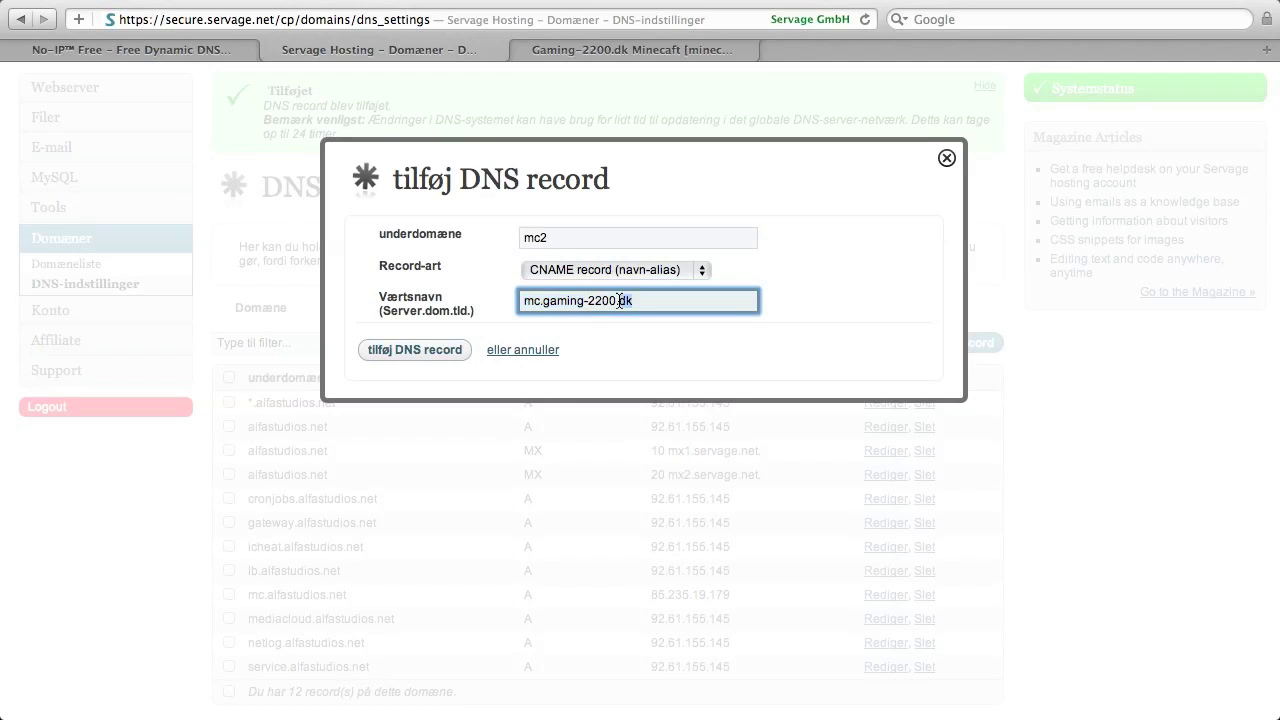
pyautogui.moveTo(620, 301); pyautogui.dragTo(596, 307)
pyautogui.click(391, 356)
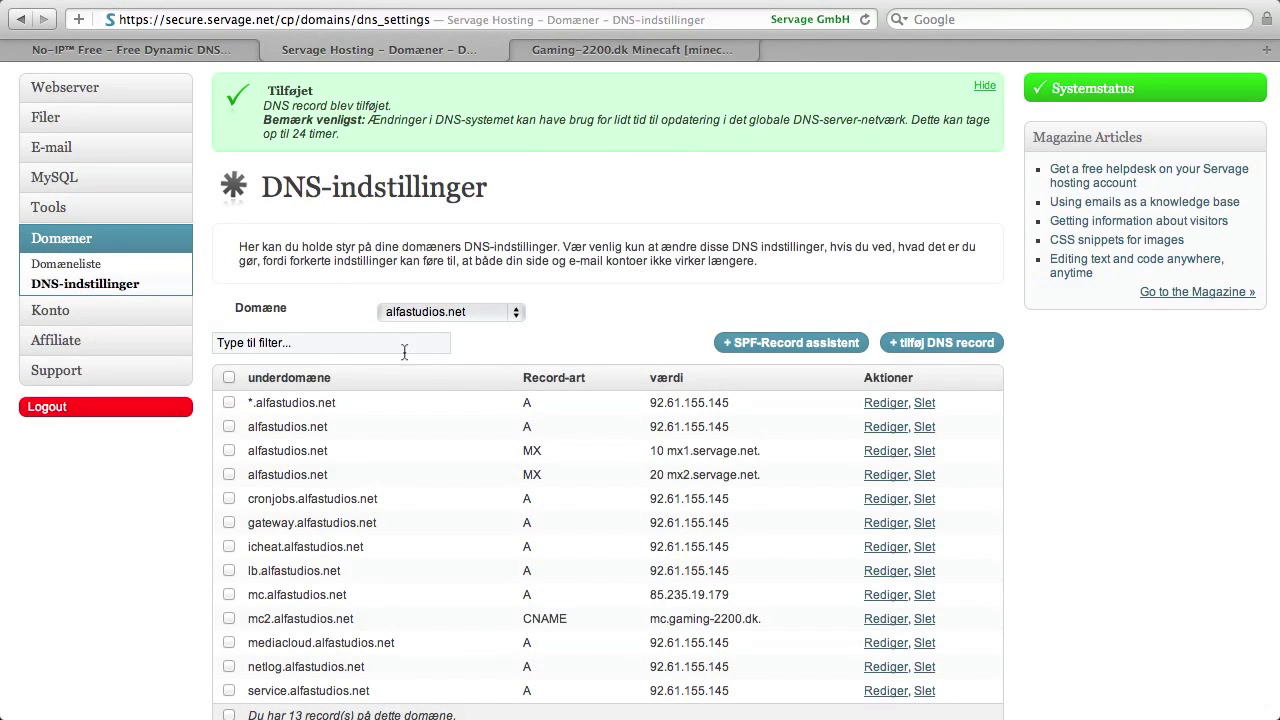
pyautogui.scroll(-3, 614, 349)
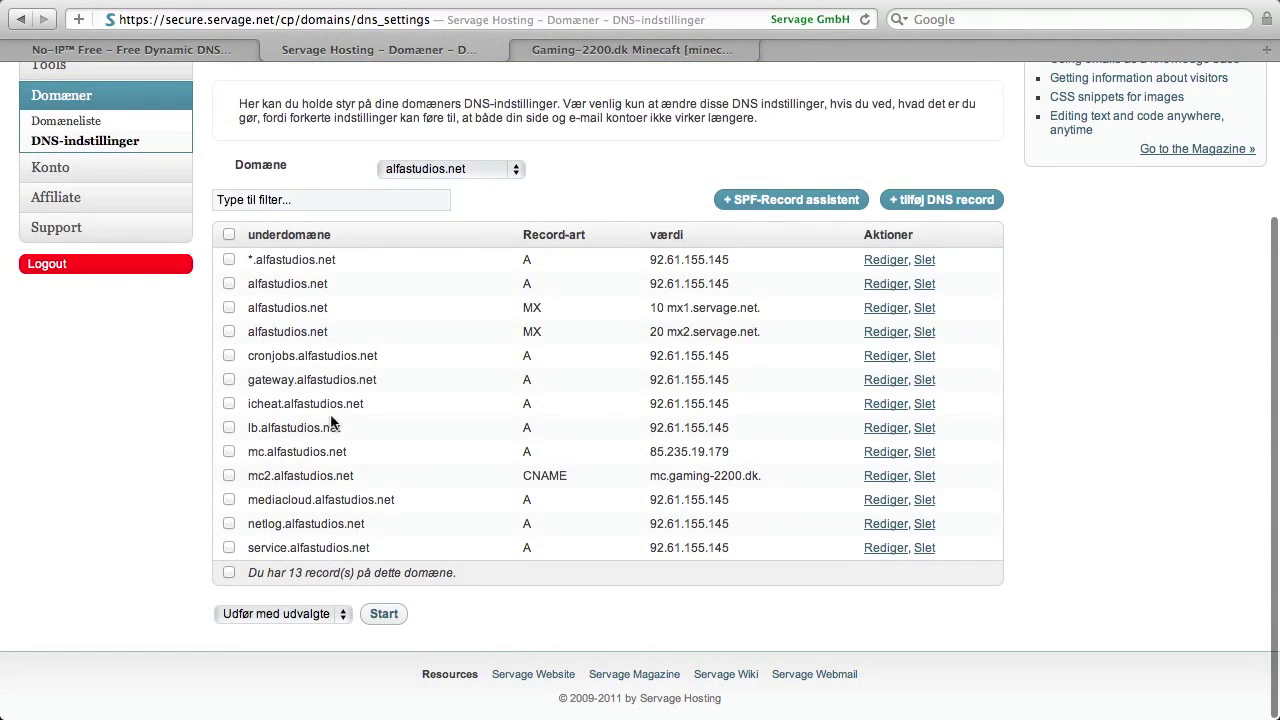
pyautogui.doubleClick(280, 475)
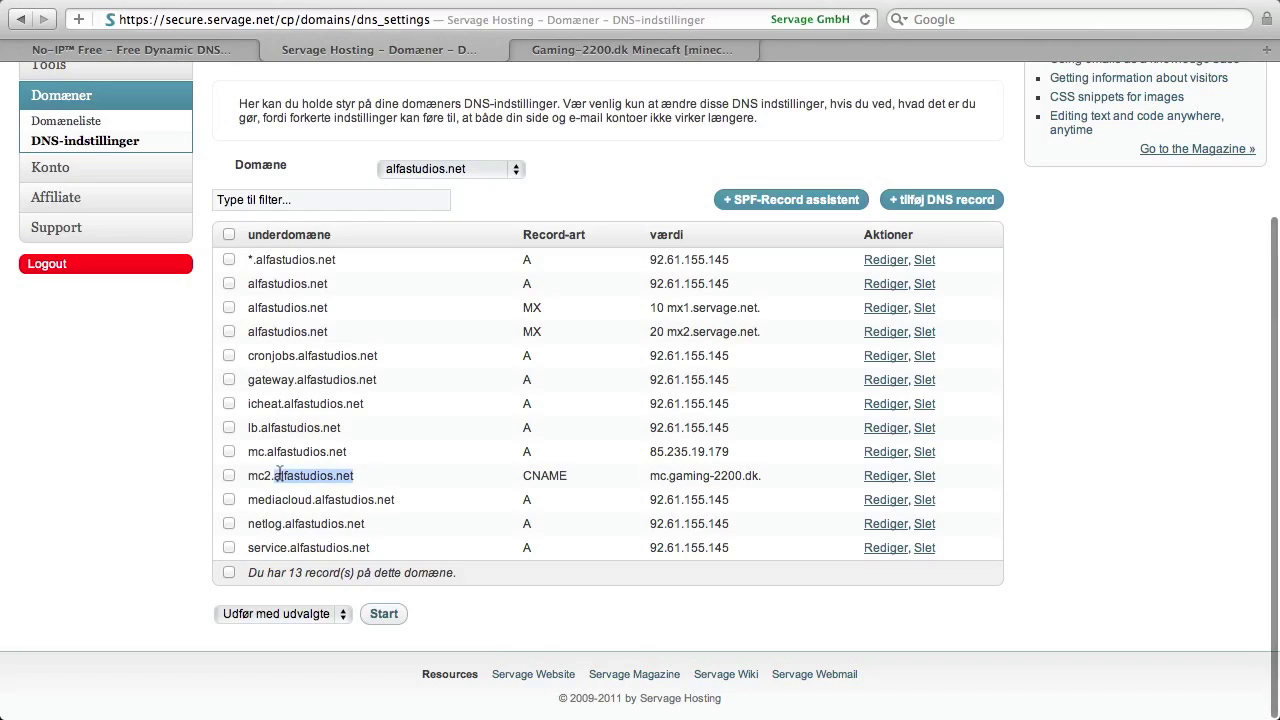
pyautogui.doubleClick(260, 476)
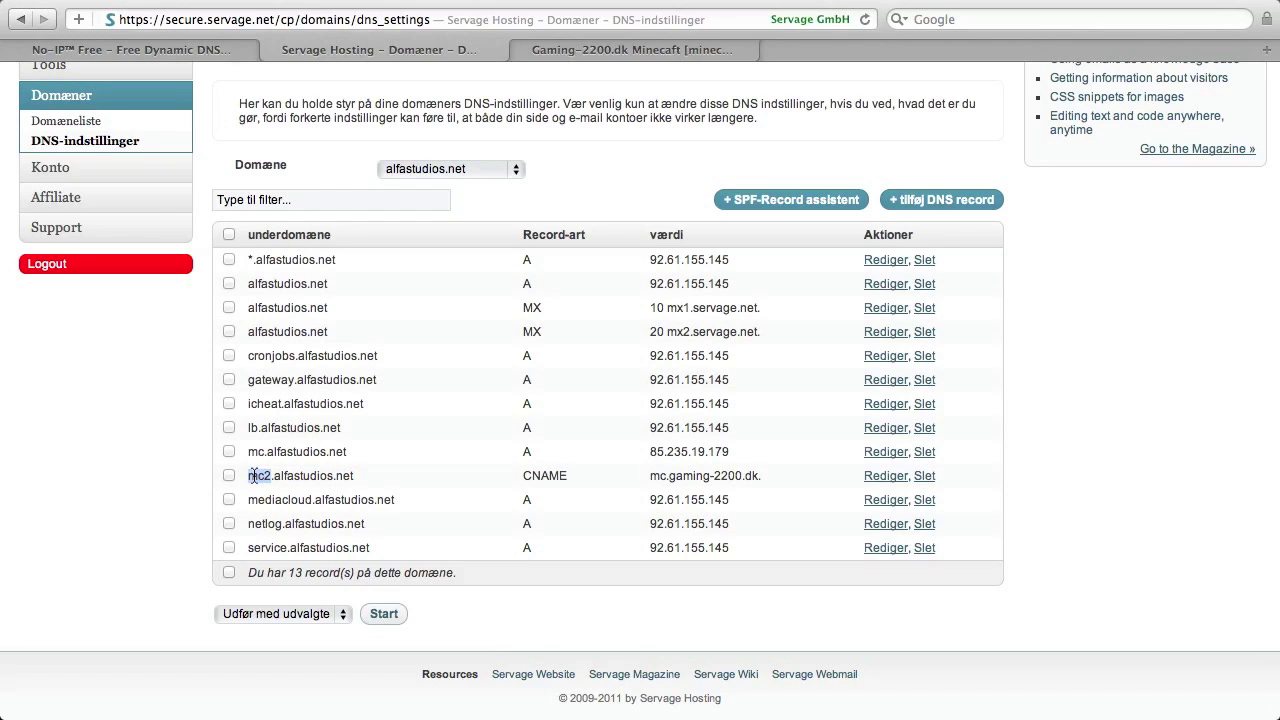
pyautogui.scroll(5, 254, 476)
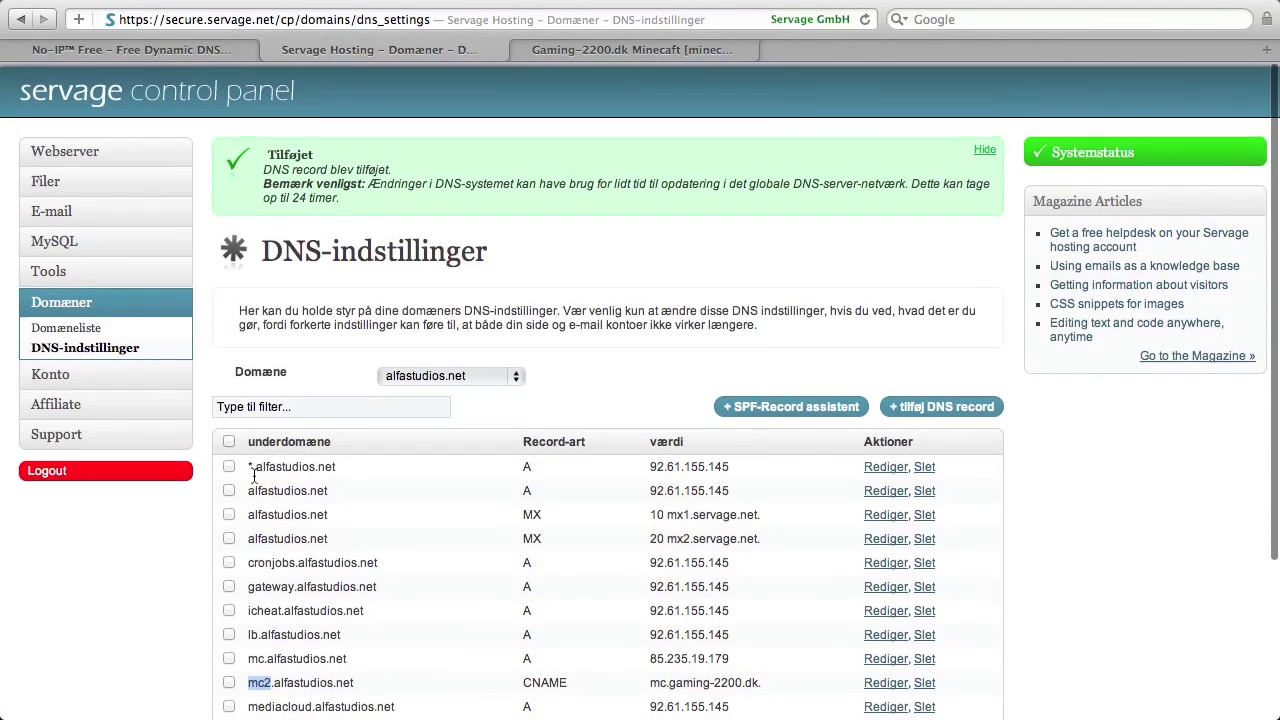